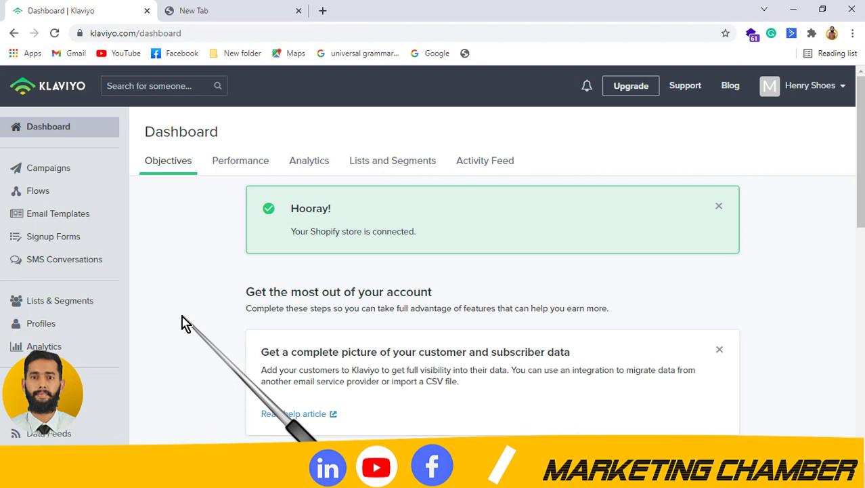
Step: Create a new campaign of the Email type
click(32, 171)
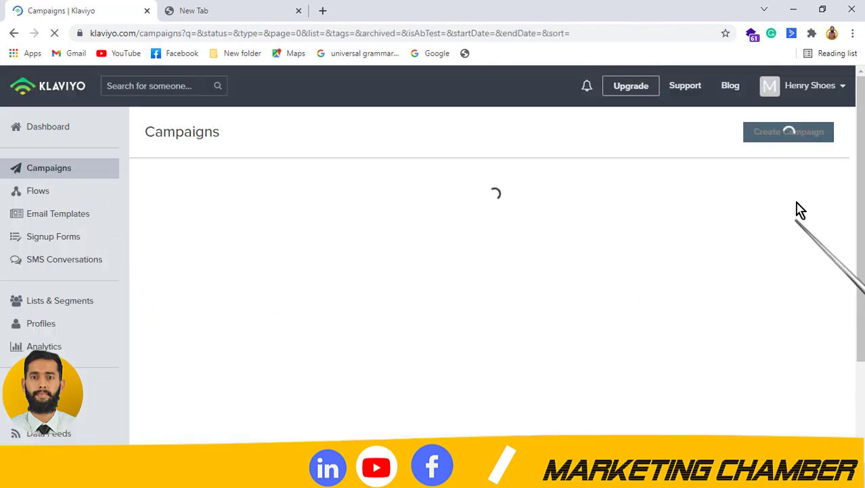
click(775, 134)
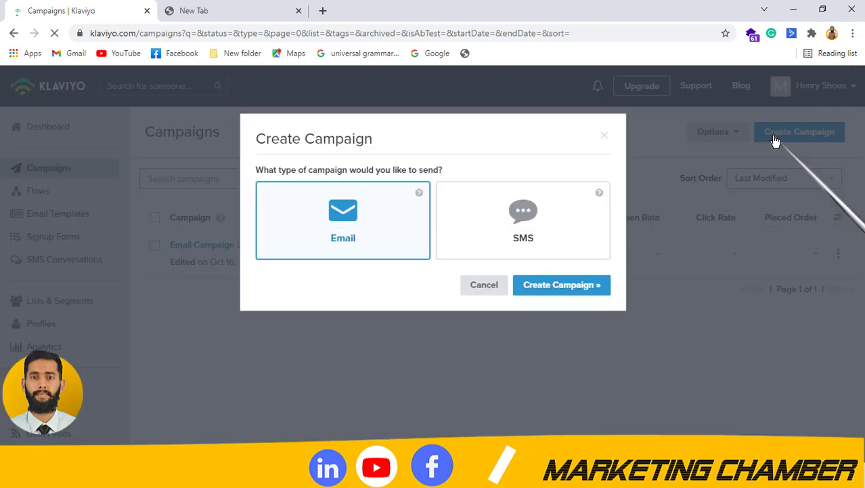
click(568, 285)
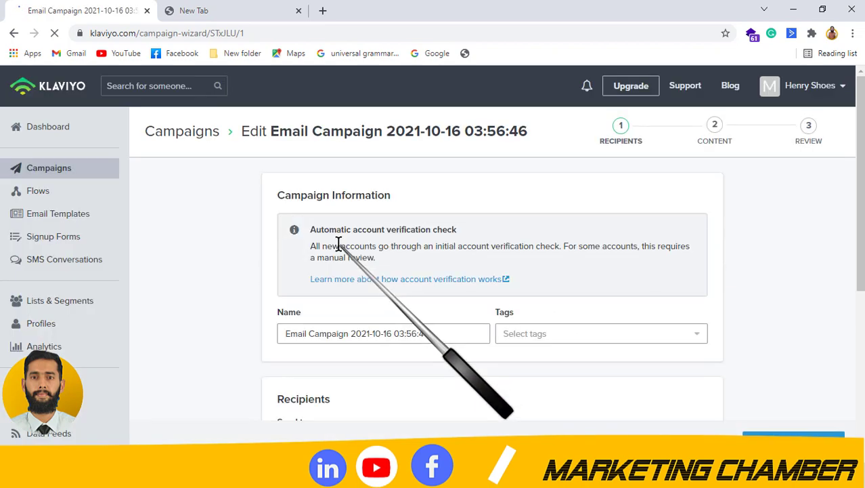
Step: Replace the default campaign name with "Practice Campaign (MARKETING CHAMBER)"
click(416, 334)
key(ctrl+a)
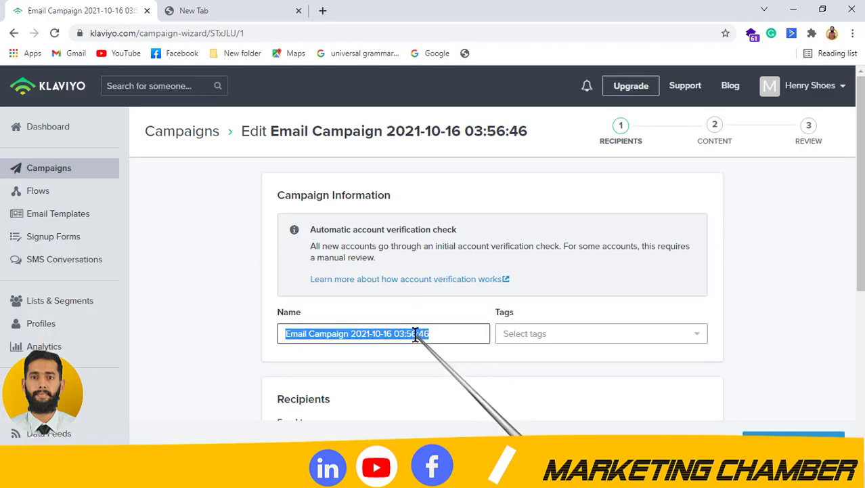
key(BackSpace)
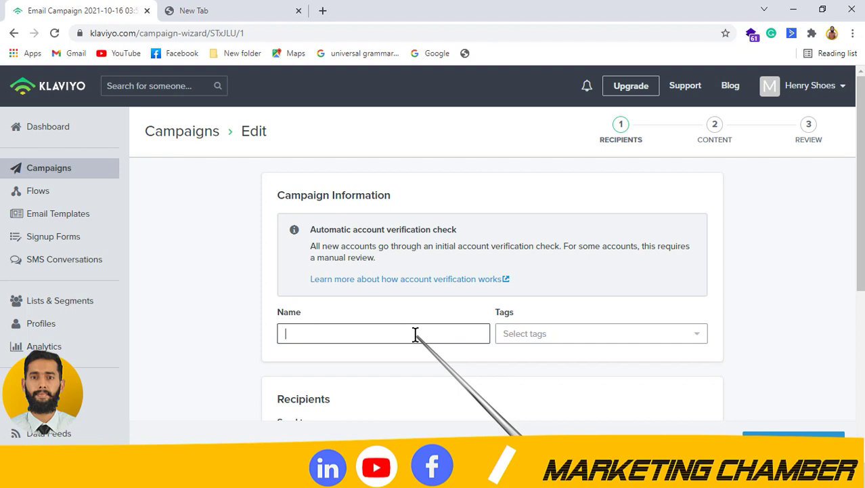
text(Practice )
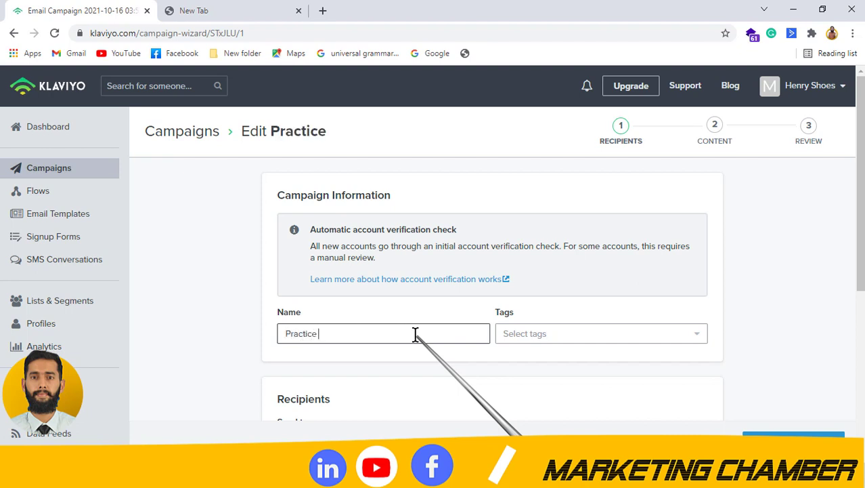
text(Campa)
key(BackSpace)
key(BackSpace)
text(ampai)
text(gn ()
text(C)
key(BackSpace)
text(MARKETING)
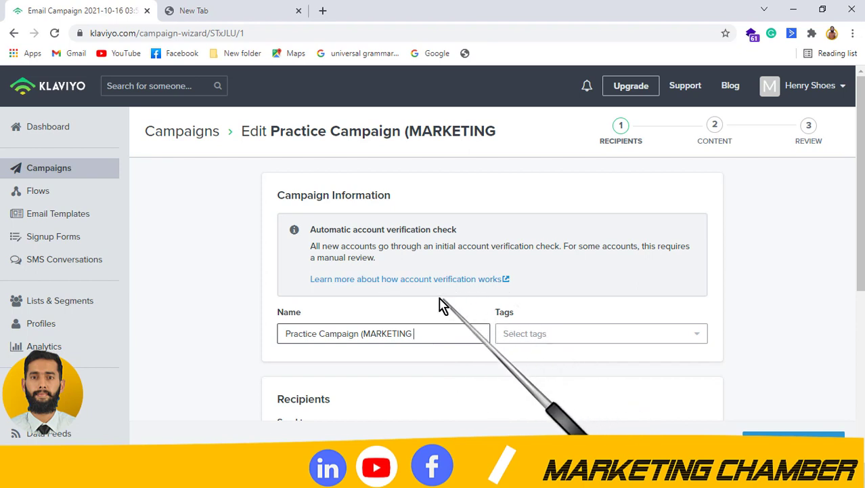
text( CHAM)
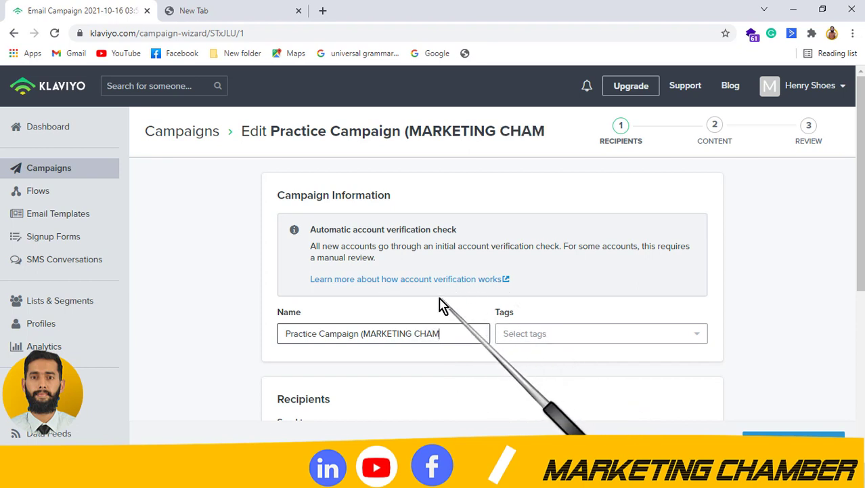
text(BER))
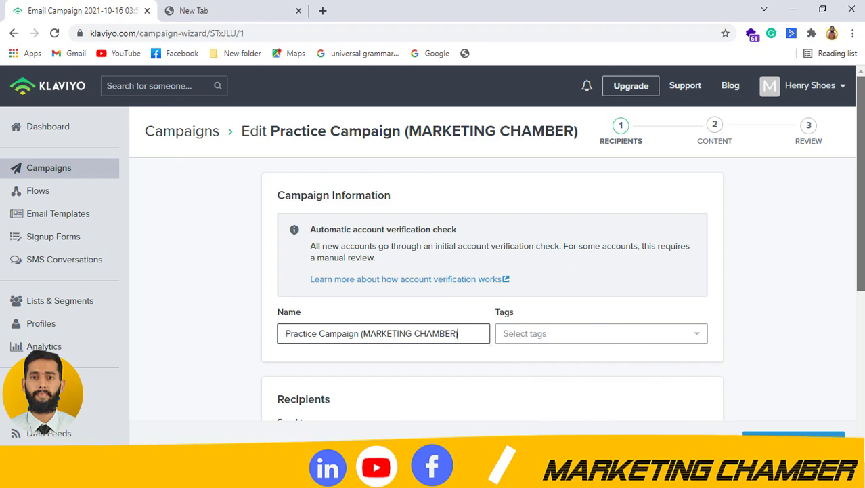
Step: Set the campaign's recipients to the Newsletter list
scroll(398, 284, down, 3)
scroll(780, 360, down, 2)
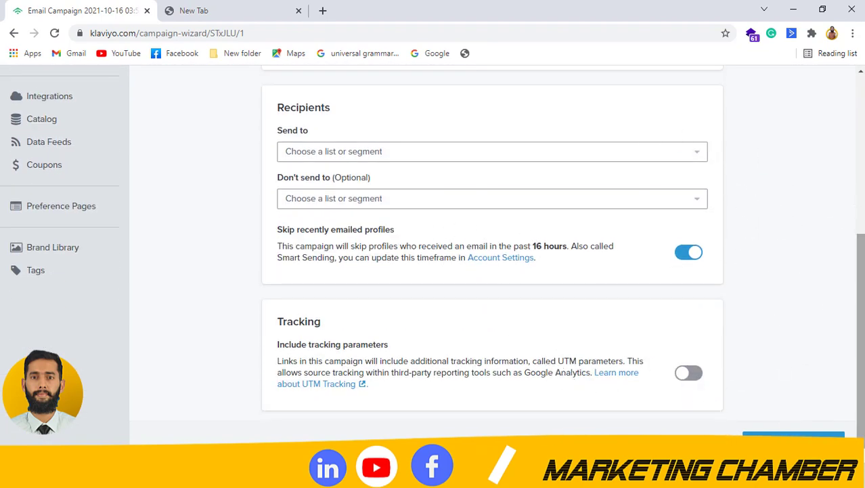
click(335, 150)
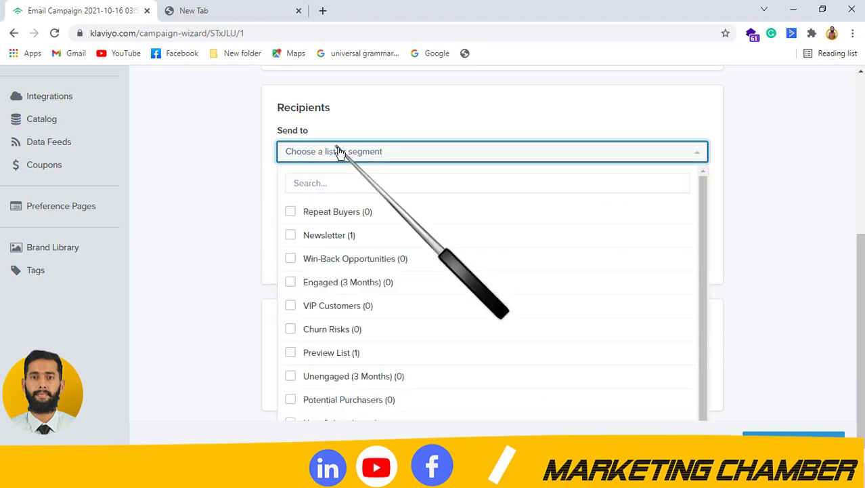
click(332, 237)
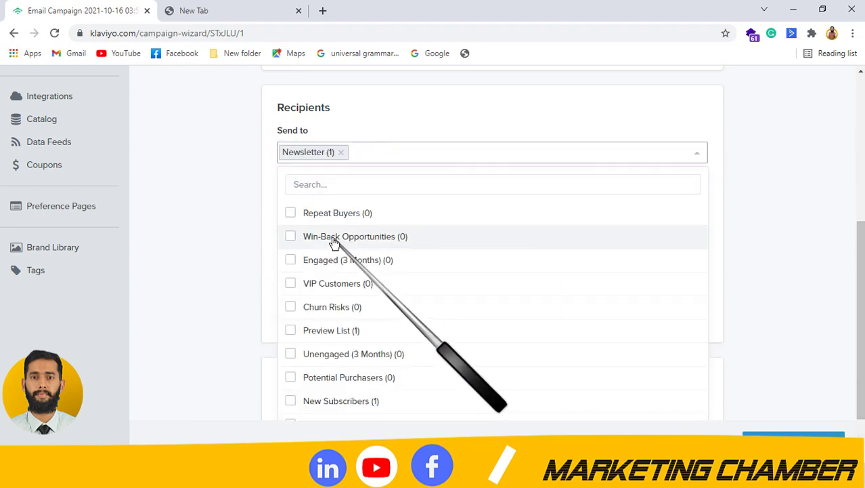
click(770, 262)
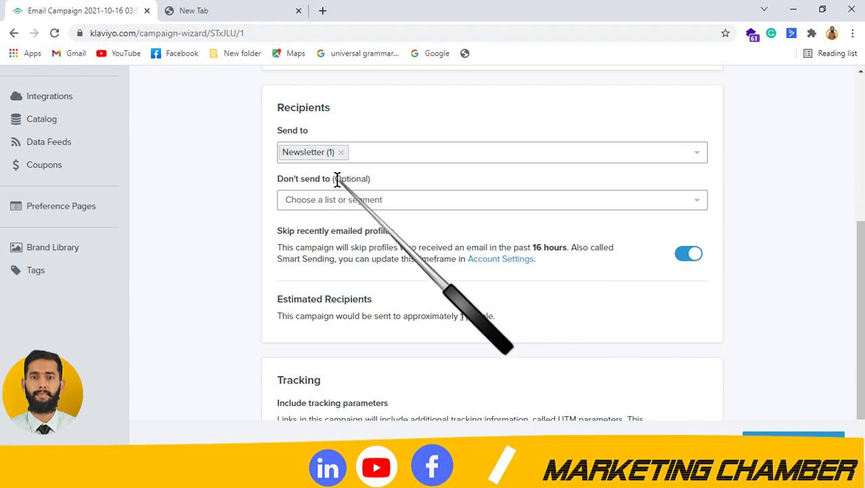
Step: Exclude the Unengaged (1 Year) segment from the campaign's recipients
drag(333, 178, 369, 179)
click(408, 189)
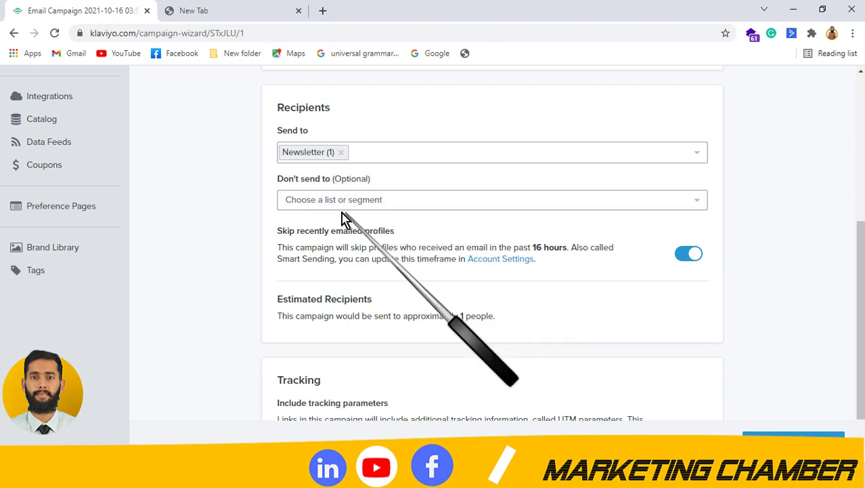
click(319, 199)
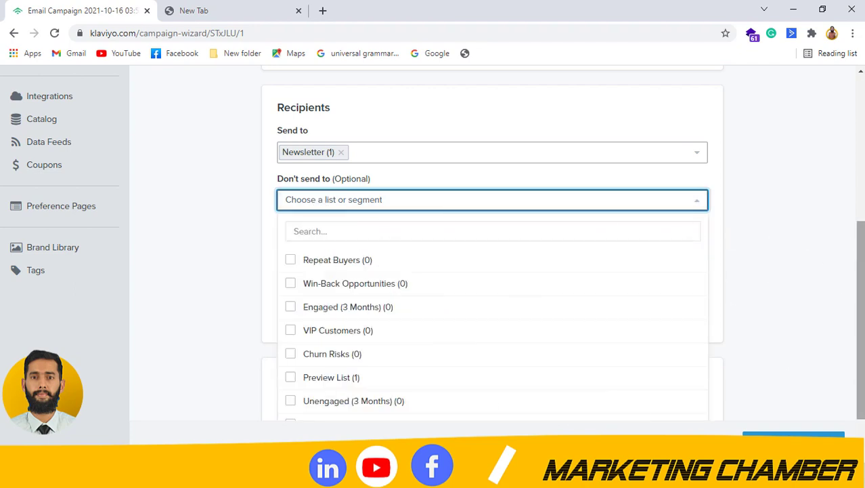
scroll(693, 315, down, 1)
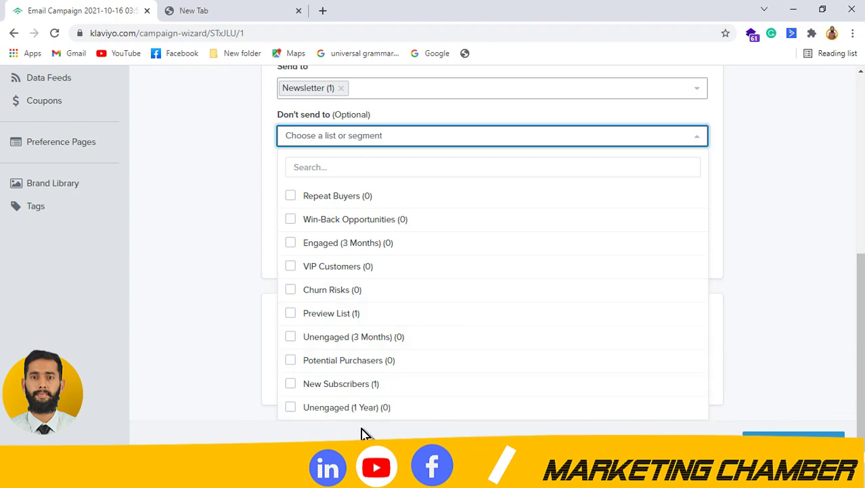
click(323, 409)
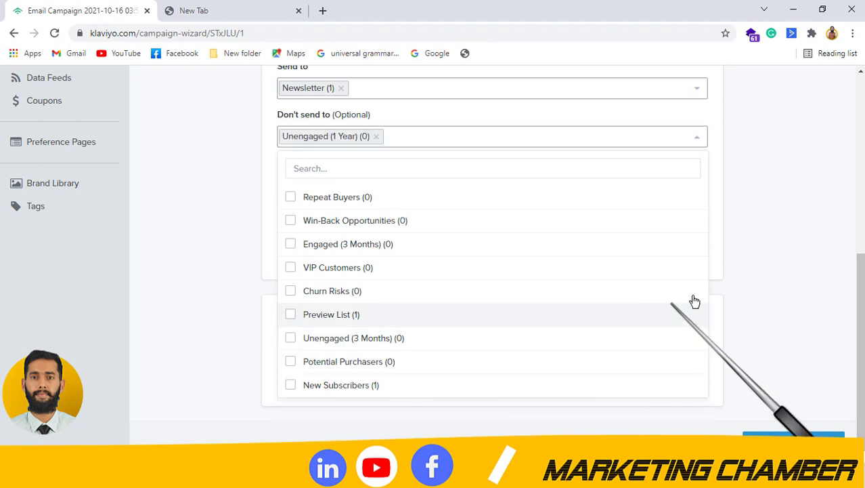
click(776, 286)
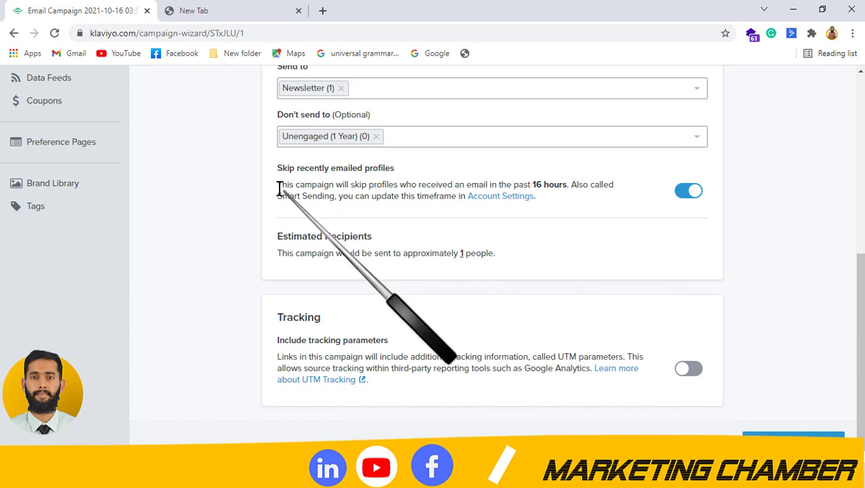
Step: Switch the skipping of recently emailed profiles (Smart Sending) off and back on
drag(277, 196, 331, 196)
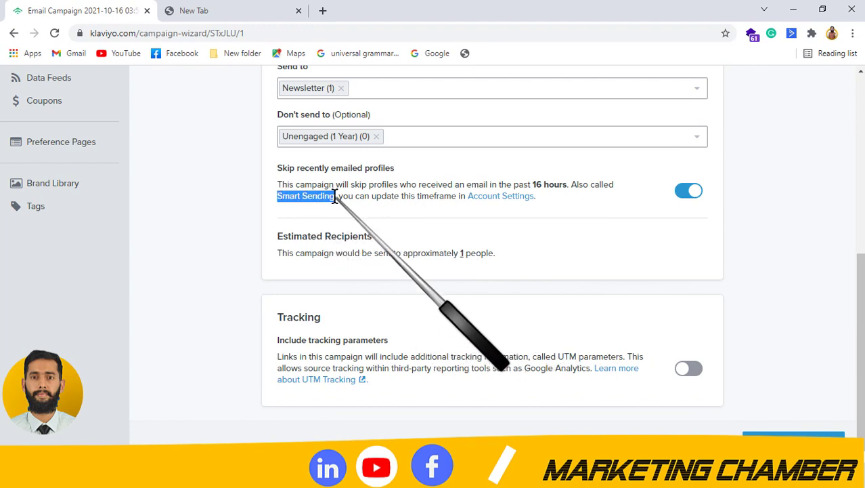
click(827, 257)
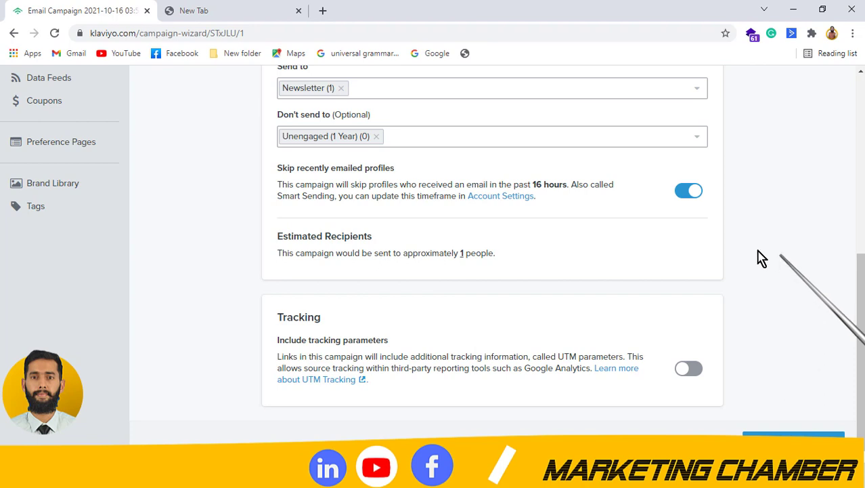
click(688, 190)
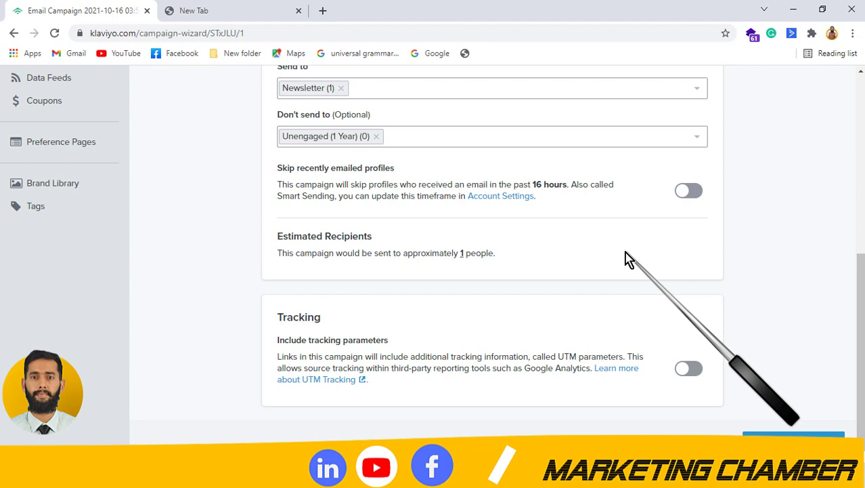
click(690, 192)
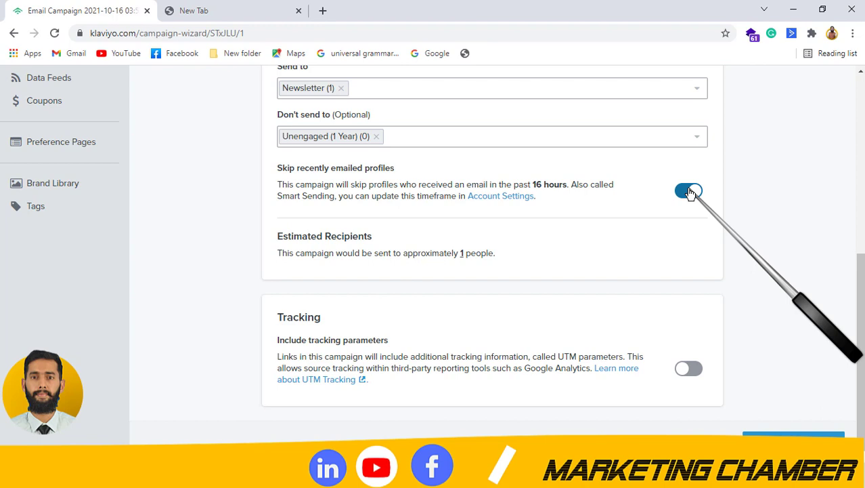
Step: Continue to the campaign's content stage and close the empty browser tab
scroll(860, 352, down, 1)
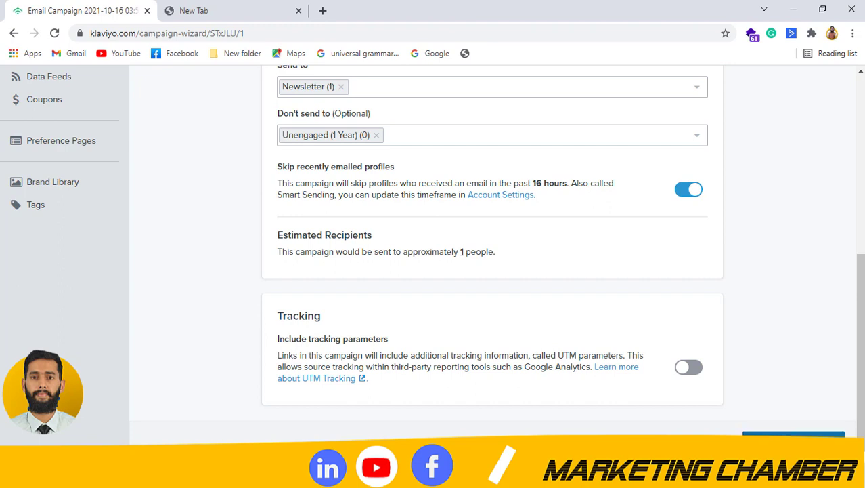
click(299, 12)
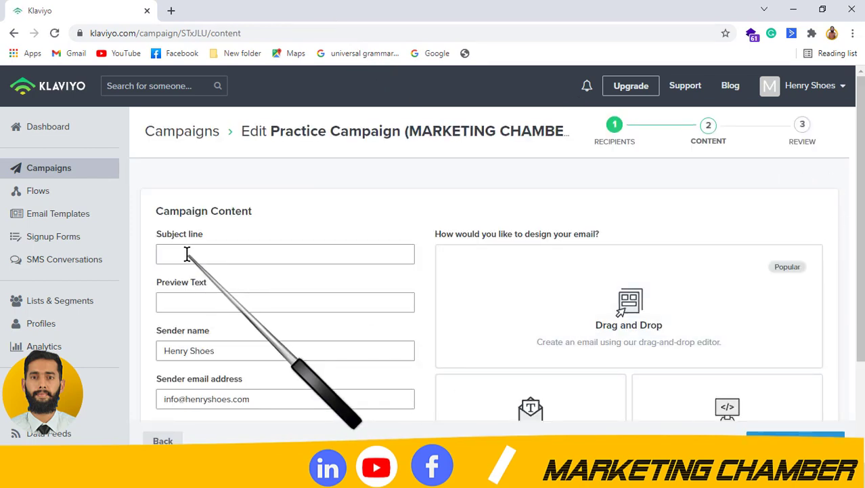
Step: Enter the subject line "Hey have you bought your favorite book yet?" with the spelling of "favorite" corrected
click(187, 253)
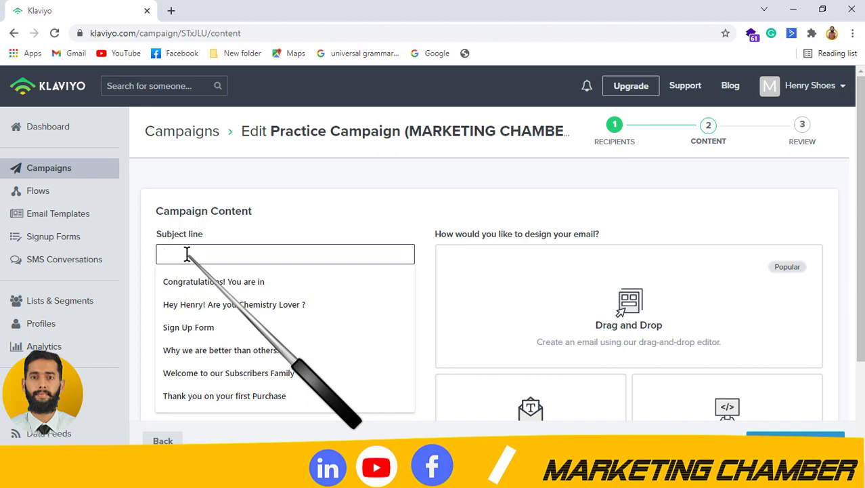
click(284, 233)
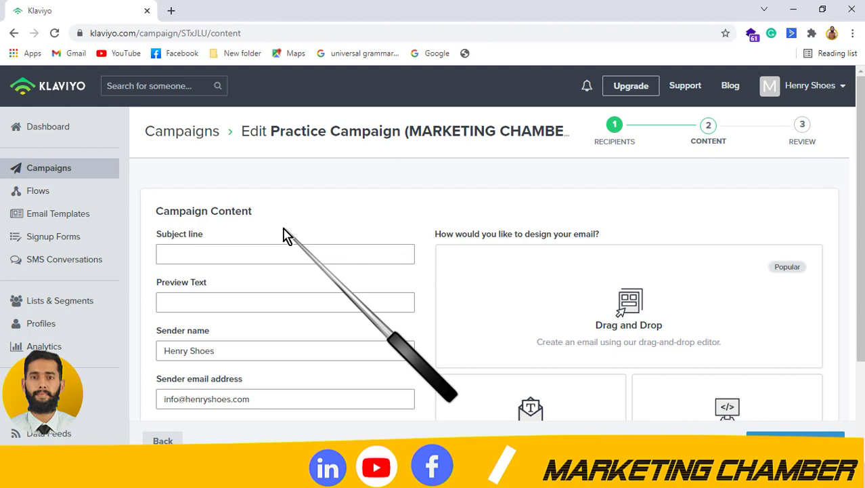
click(228, 252)
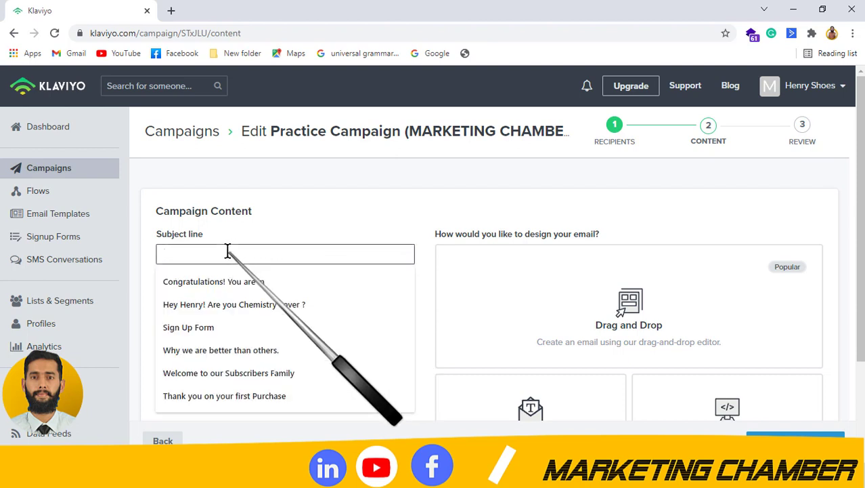
text(Hey)
key(Escape)
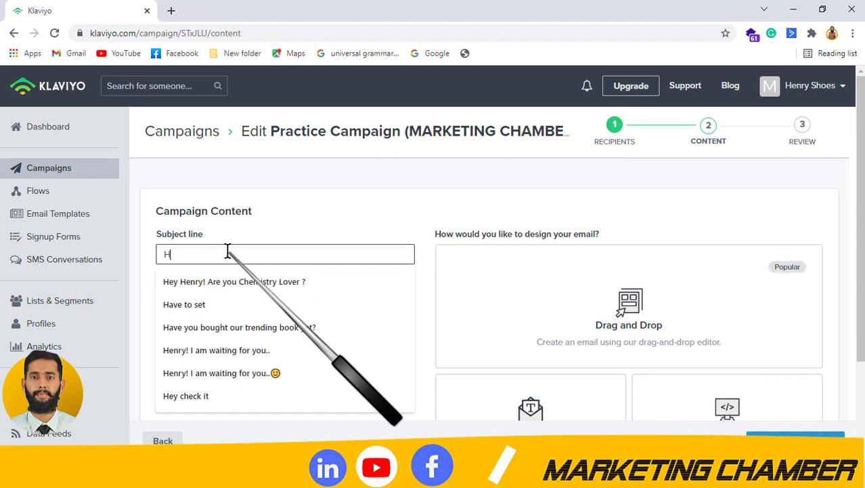
text(hae)
key(BackSpace)
key(BackSpace)
key(BackSpace)
text(ave you )
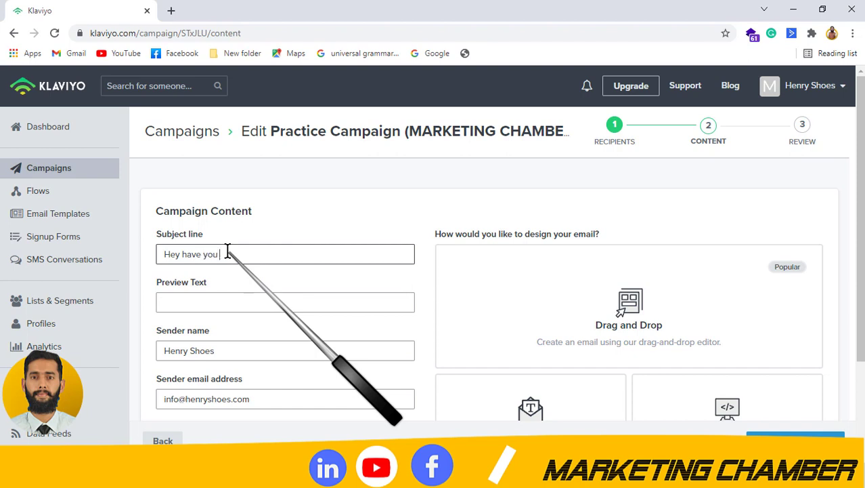
text(bought your favorit)
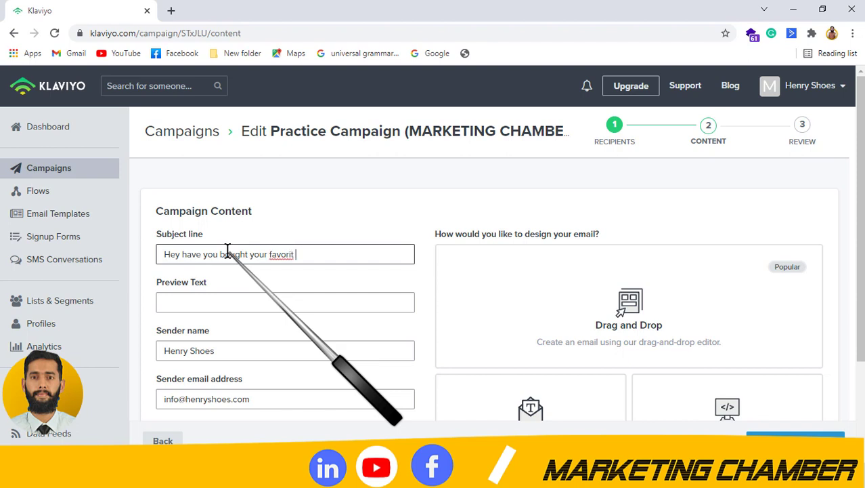
key(BackSpace)
key(BackSpace)
key(BackSpace)
key(BackSpace)
text(ourite boolk)
key(BackSpace)
key(BackSpace)
key(BackSpace)
text(k te)
key(BackSpace)
key(BackSpace)
text(yet?)
right_click(285, 256)
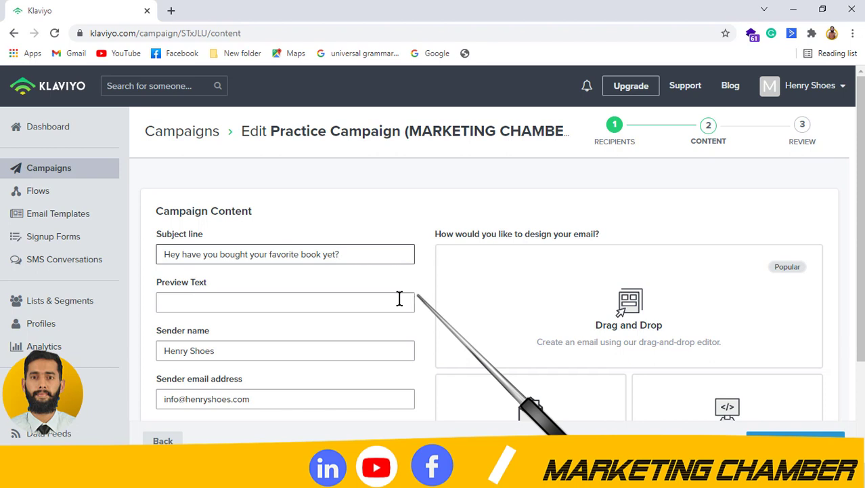
Step: Enter the preview text "You will enjoy this stuff. I sure"
click(353, 302)
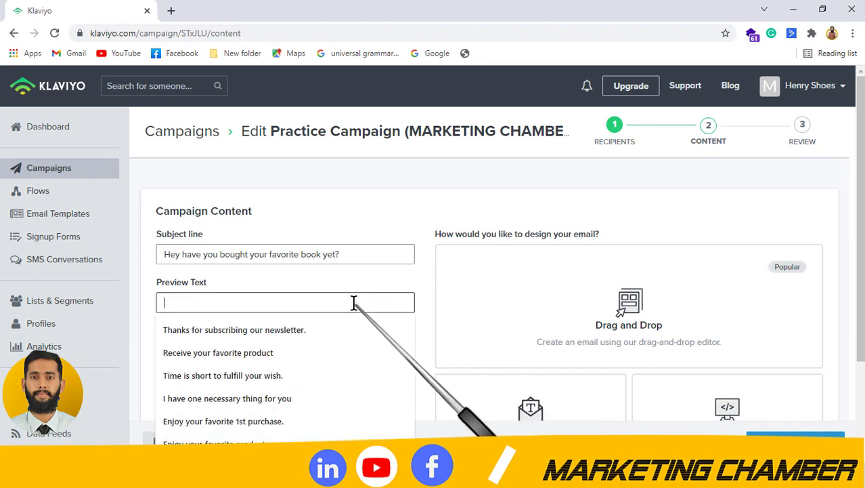
text(You )
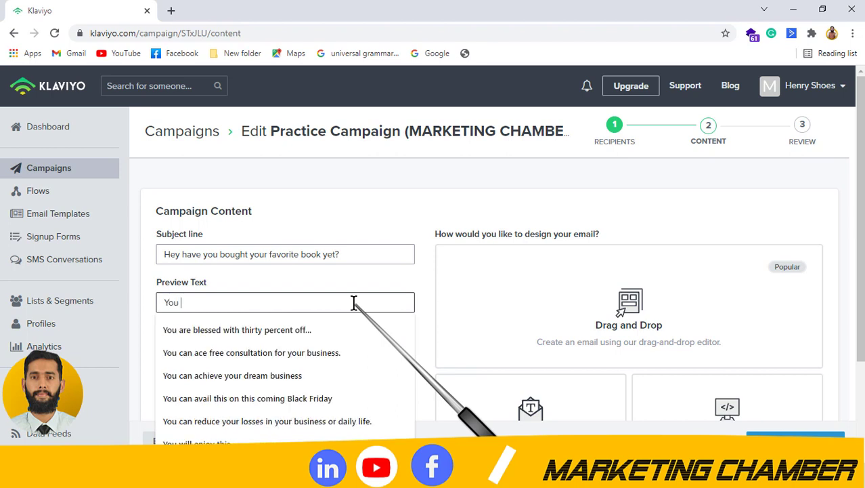
text(will enjo)
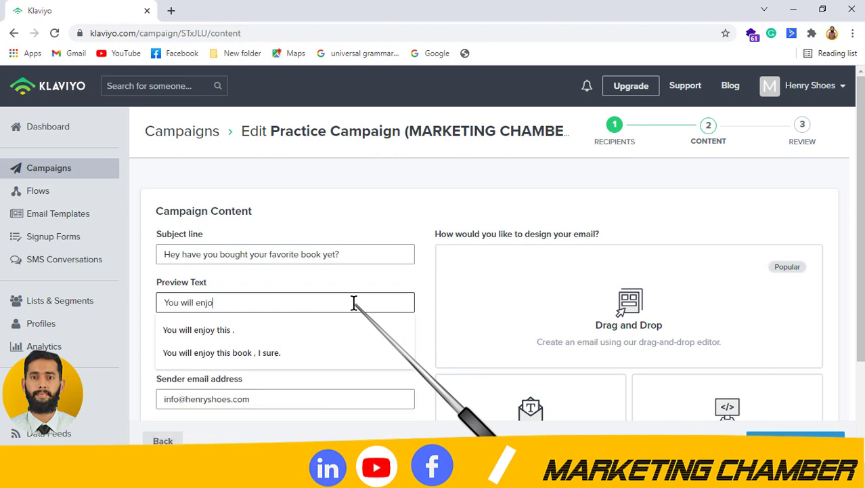
text(y this stuff.)
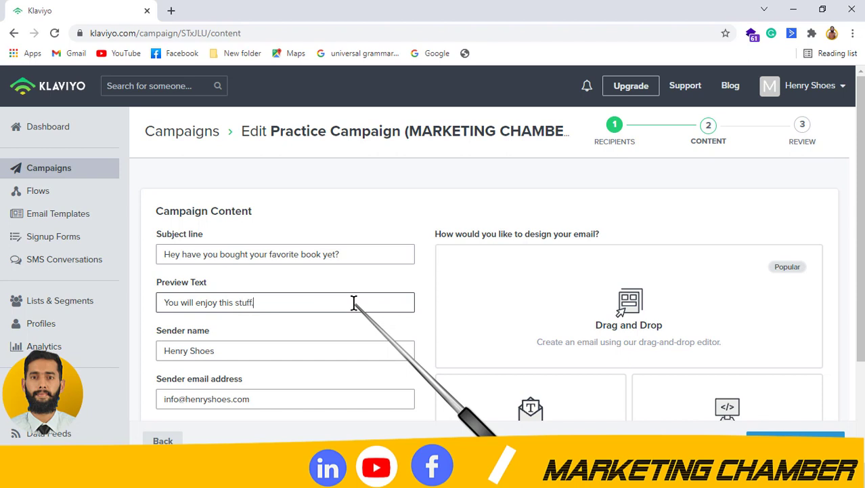
text(I sure)
key(Left)
key(Left)
key(Left)
key(Left)
click(423, 314)
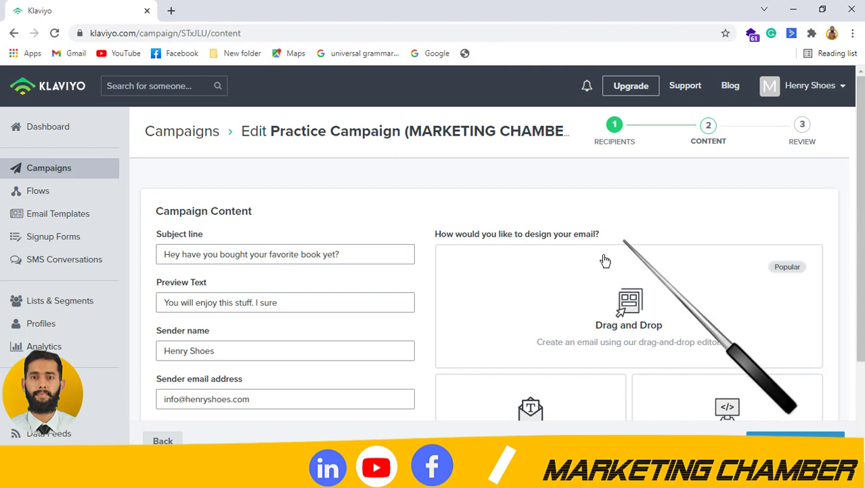
Step: Choose the drag-and-drop editor for the email design and load the themed template Juiced in Time
scroll(623, 223, down, 2)
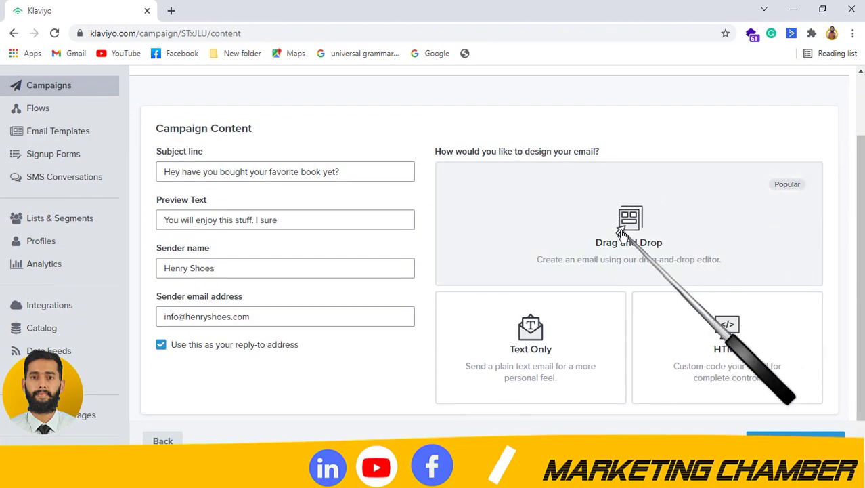
click(622, 233)
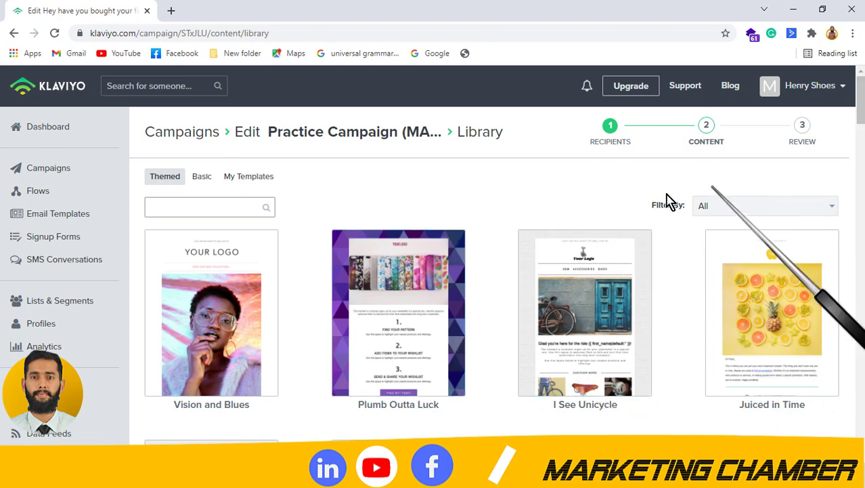
click(772, 317)
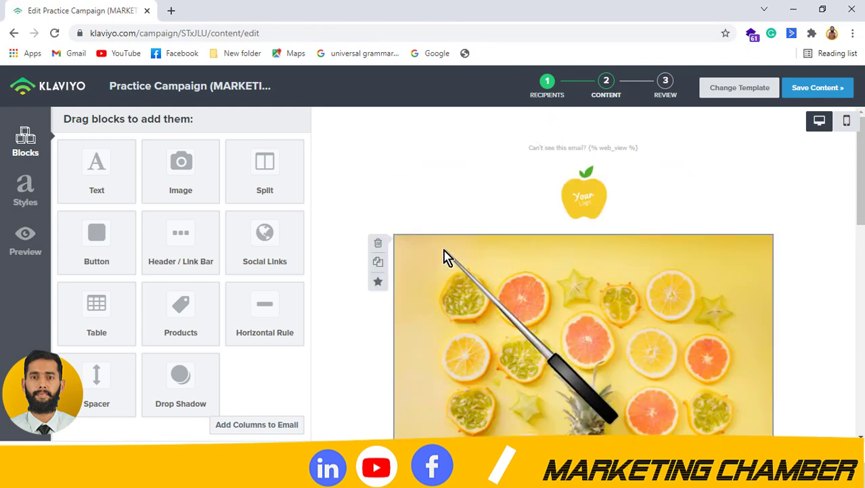
scroll(706, 375, down, 6)
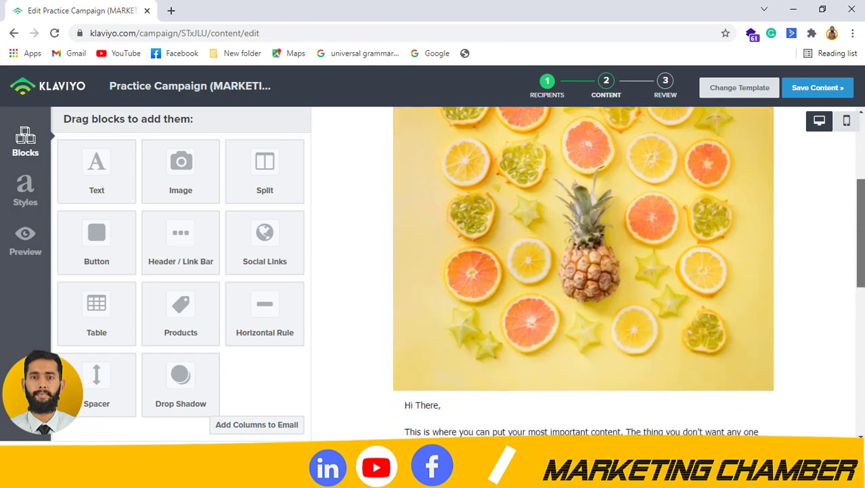